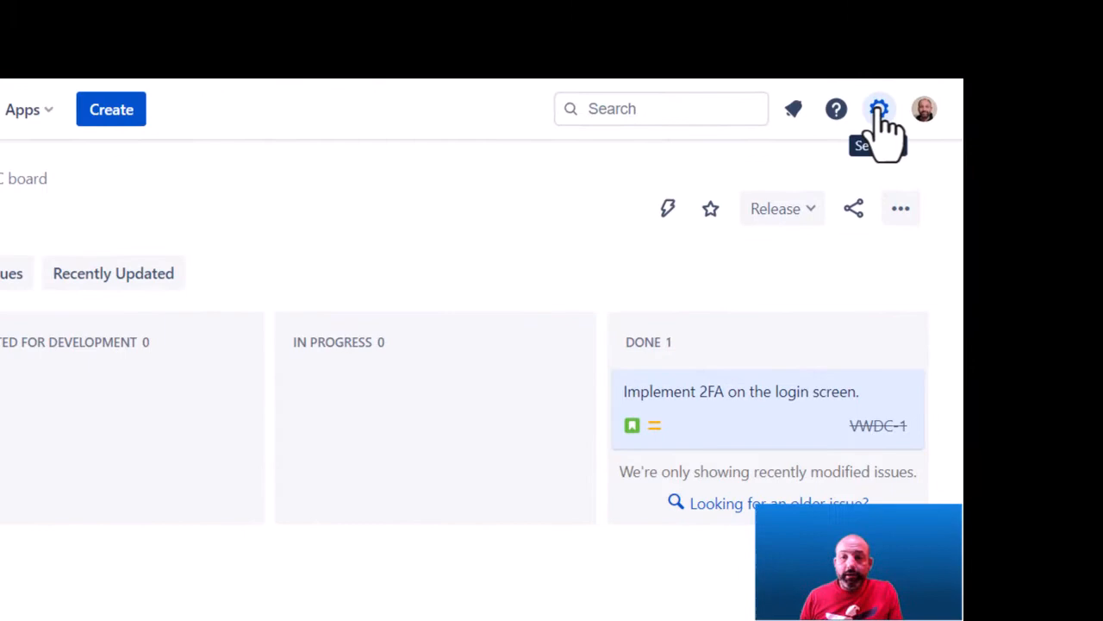
# Open the Jira issue administration and edit the VWDC project's simplified workflow, opening the properties of its Done step
pyautogui.click(441, 592)
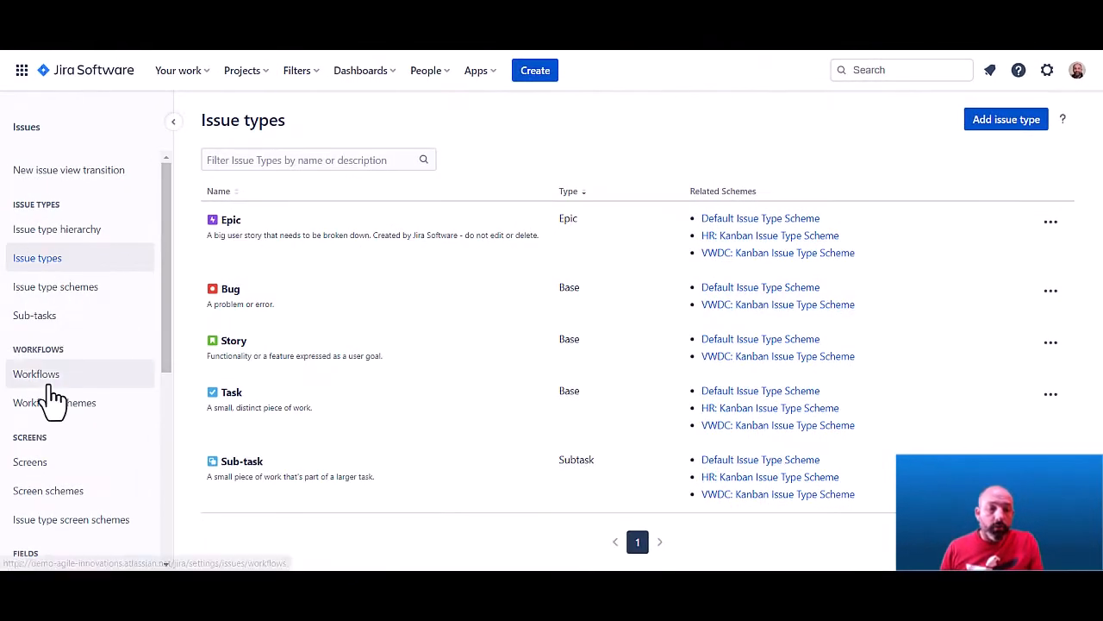
pyautogui.click(50, 385)
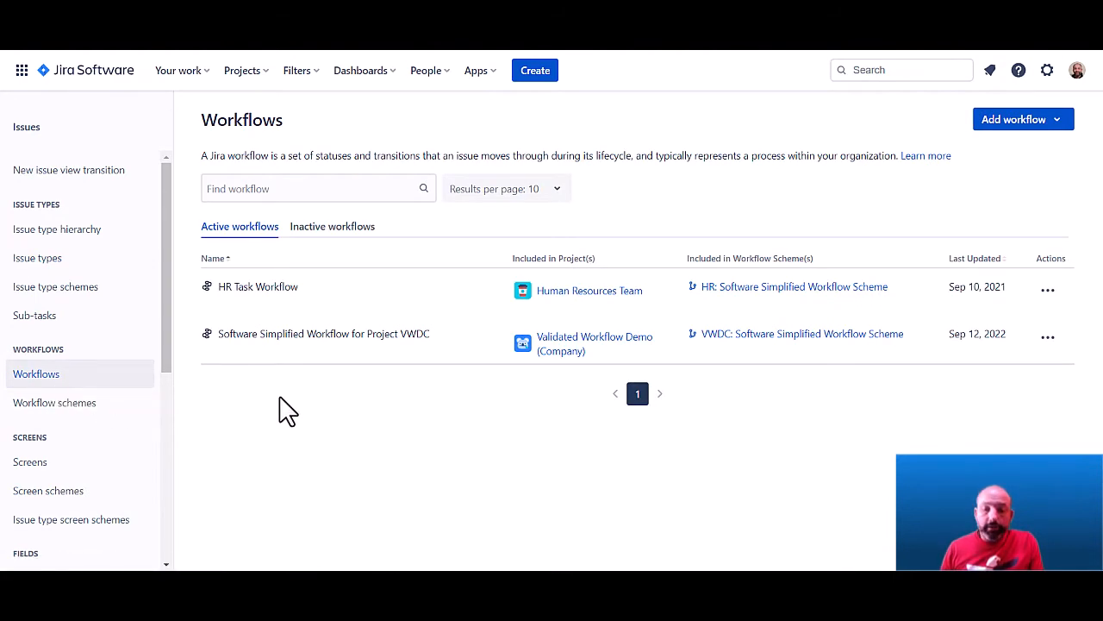
pyautogui.click(1047, 337)
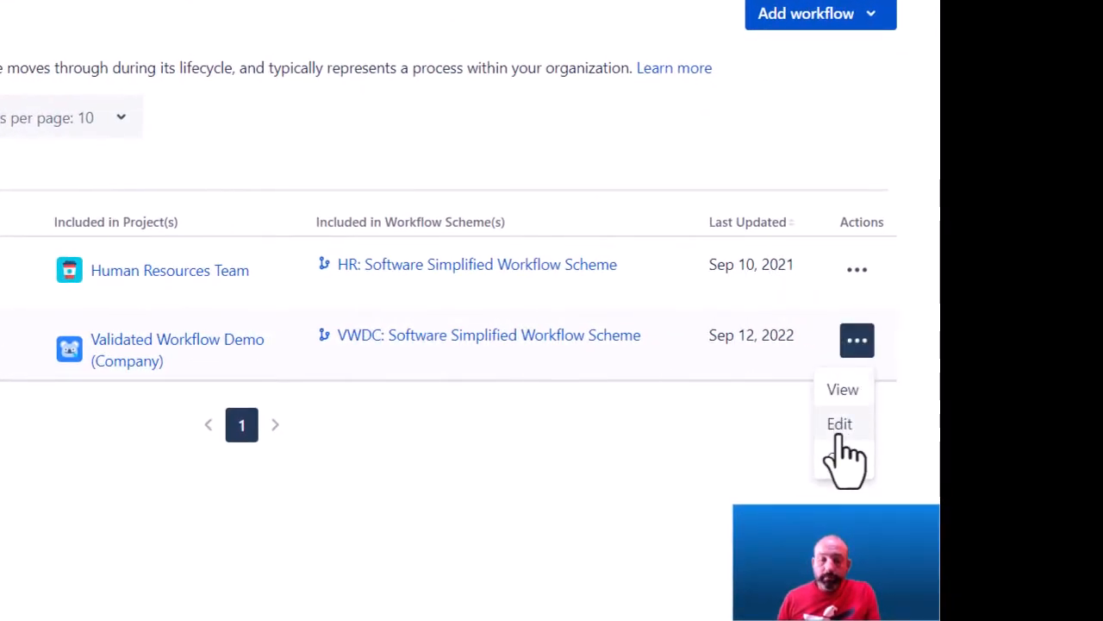
pyautogui.click(838, 438)
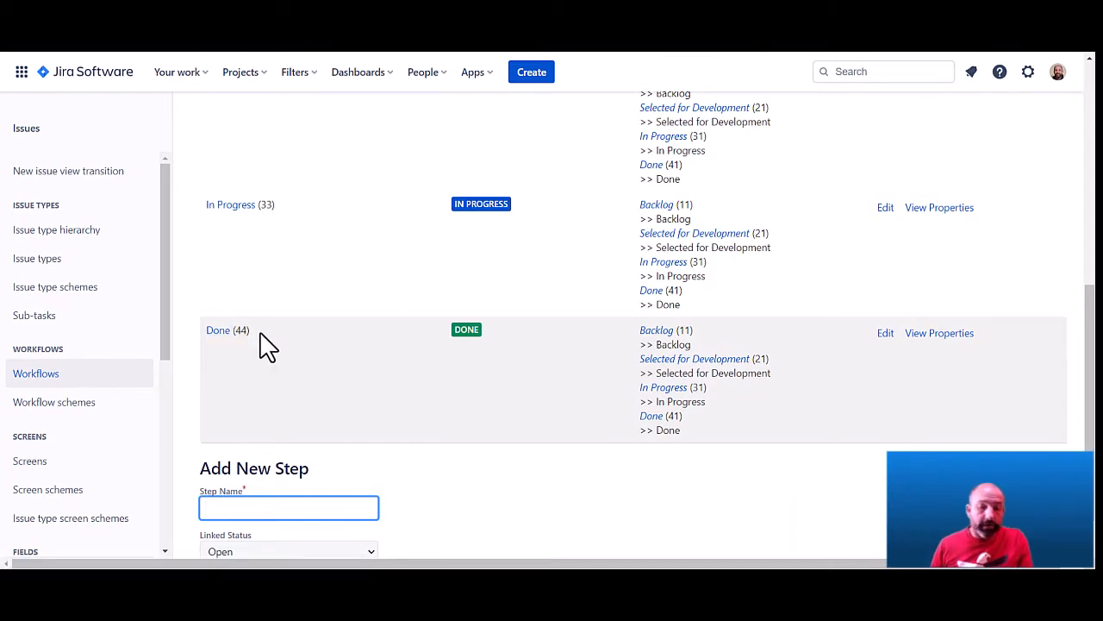
pyautogui.click(948, 340)
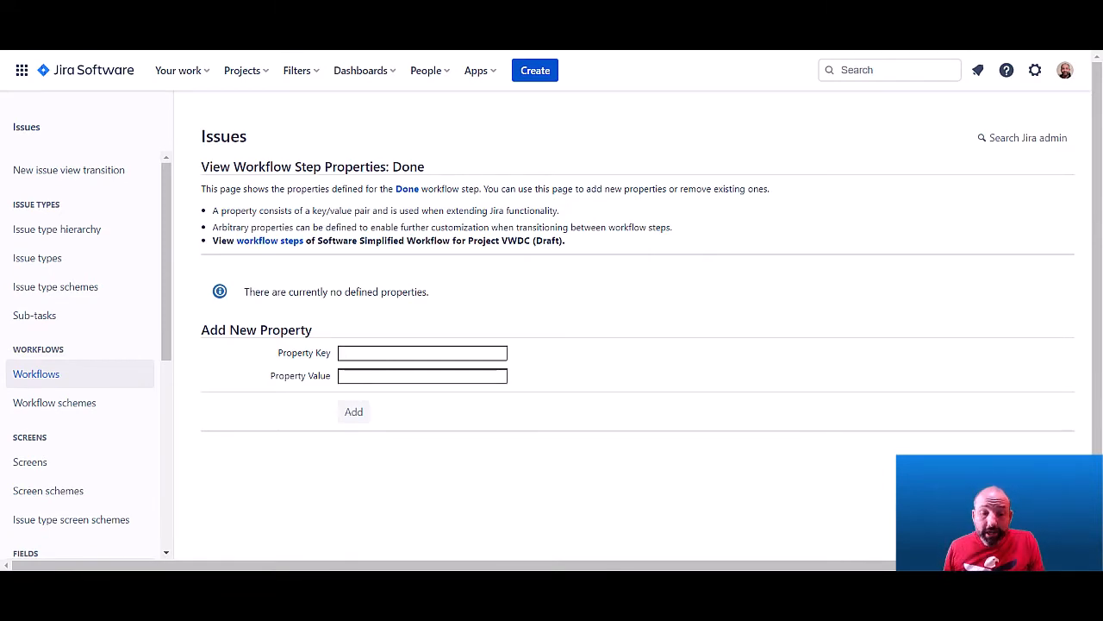
# Add the property jira.permission.attach.projectrole with value 10003 to the Done step
pyautogui.click(486, 353)
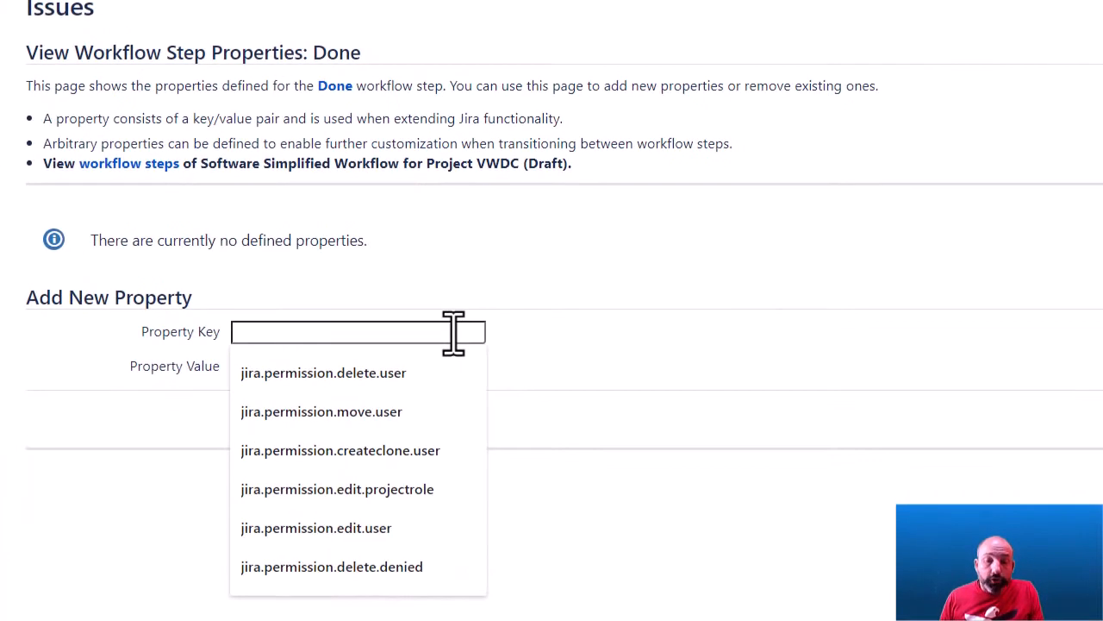
pyautogui.write('jira.permission.attach')
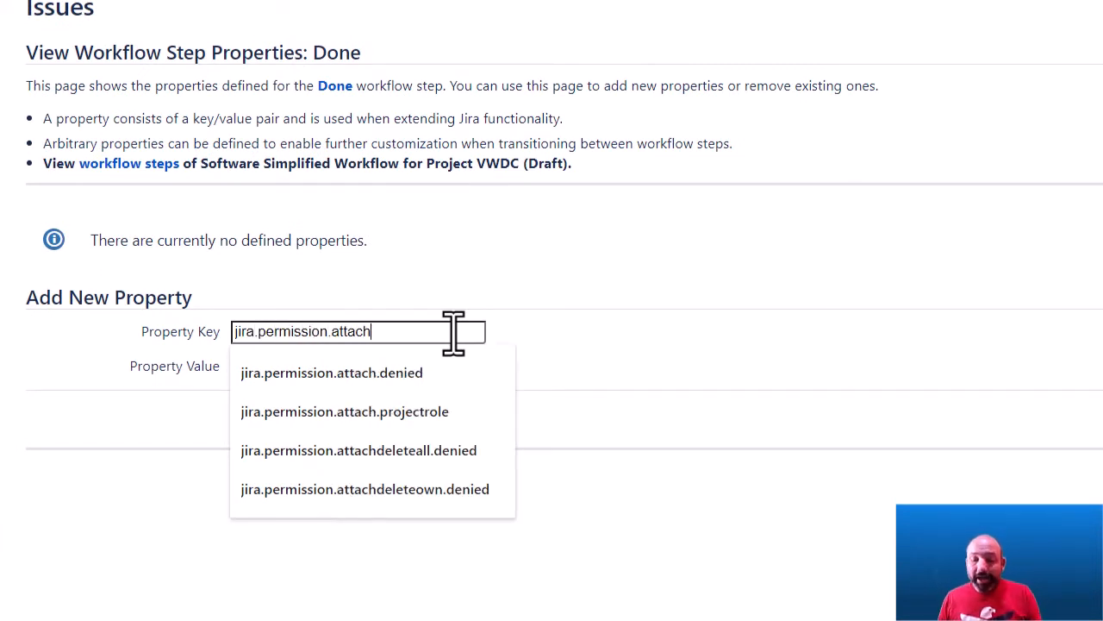
pyautogui.write('.proj')
pyautogui.press('Down')
pyautogui.press('Return')
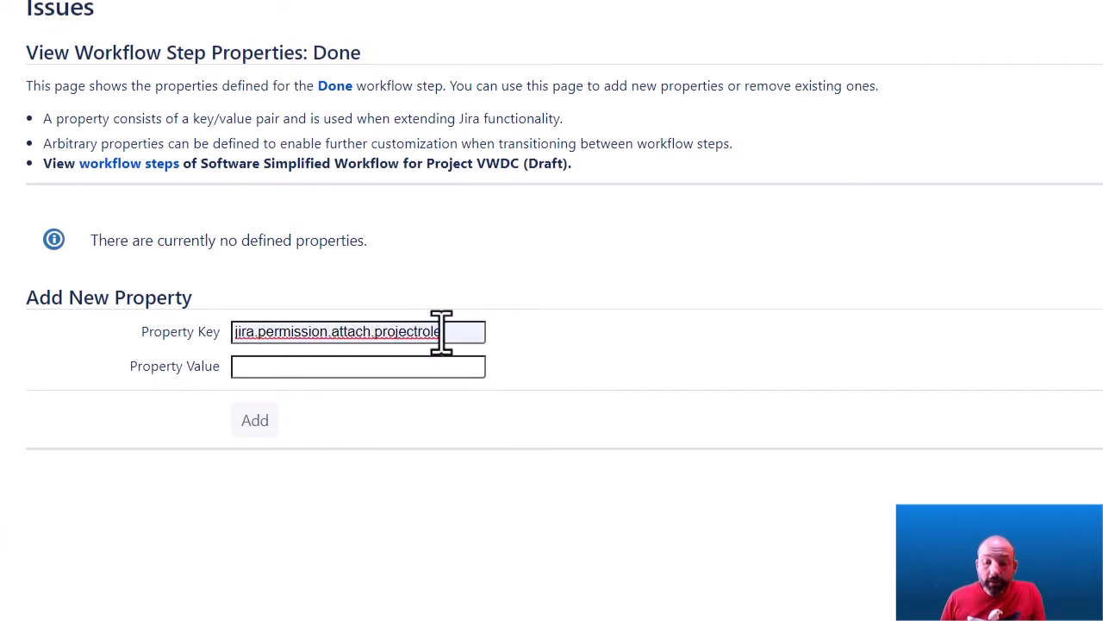
pyautogui.click(428, 363)
pyautogui.write('10000')
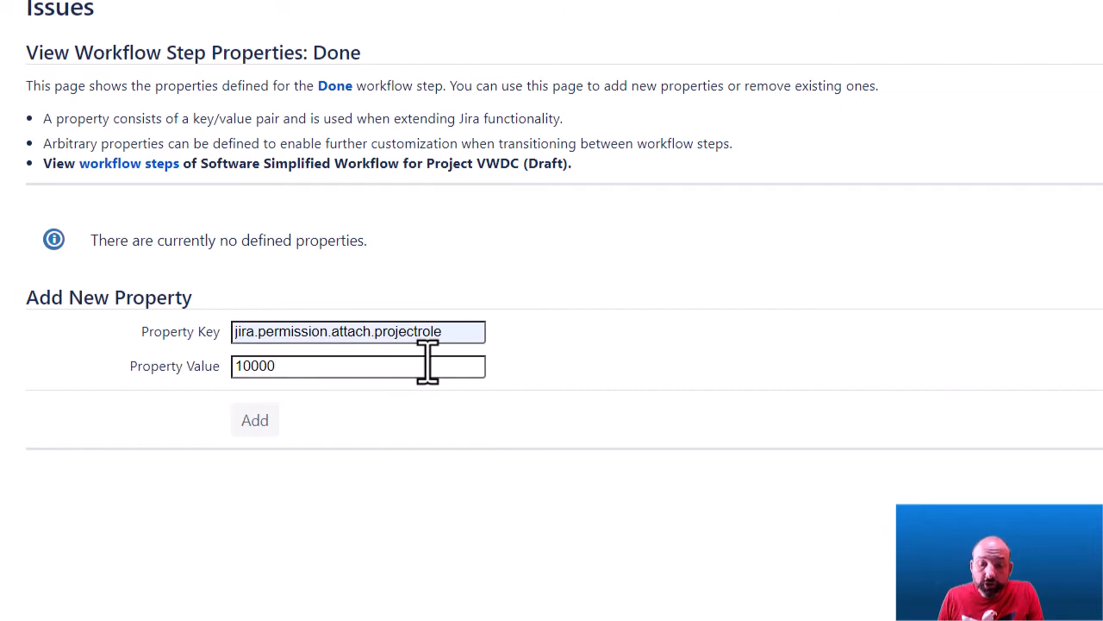
pyautogui.press('BackSpace')
pyautogui.write('3')
pyautogui.press('Return')
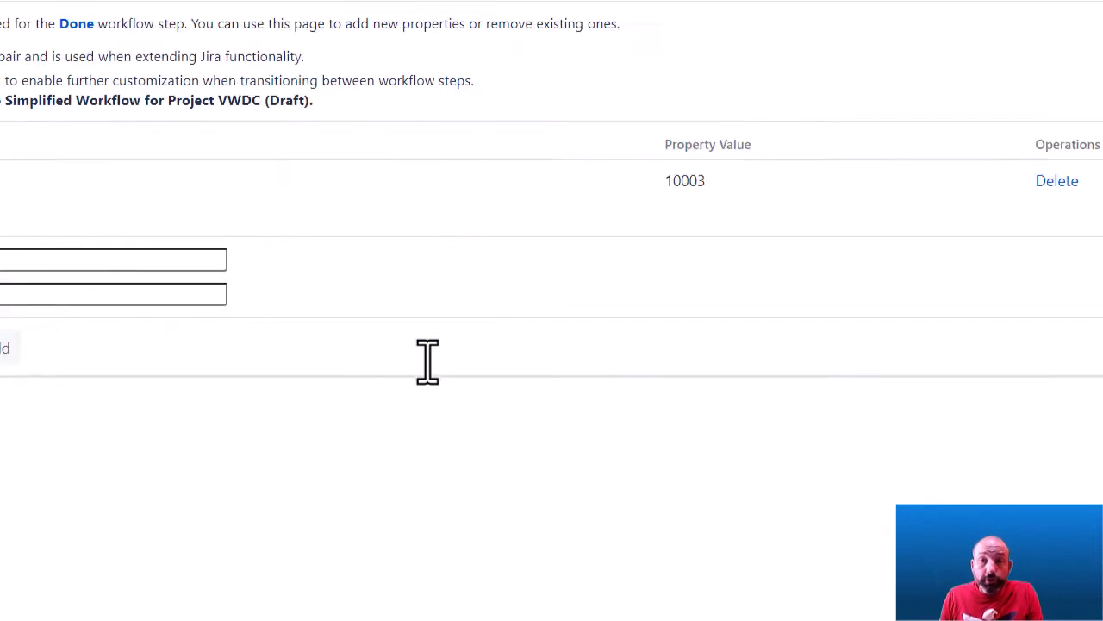
# Add the properties jira.permission.attachdeleteall.denied and jira.permission.attachdeleteown.denied to the Done step without values
pyautogui.write('jira.permissi')
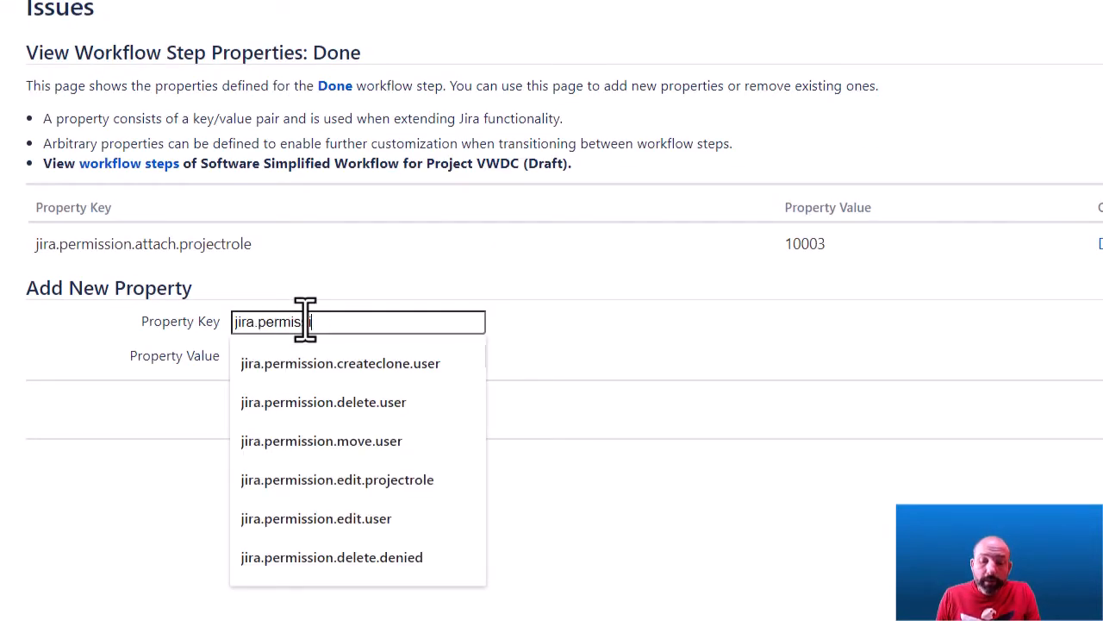
pyautogui.write('on.attachde')
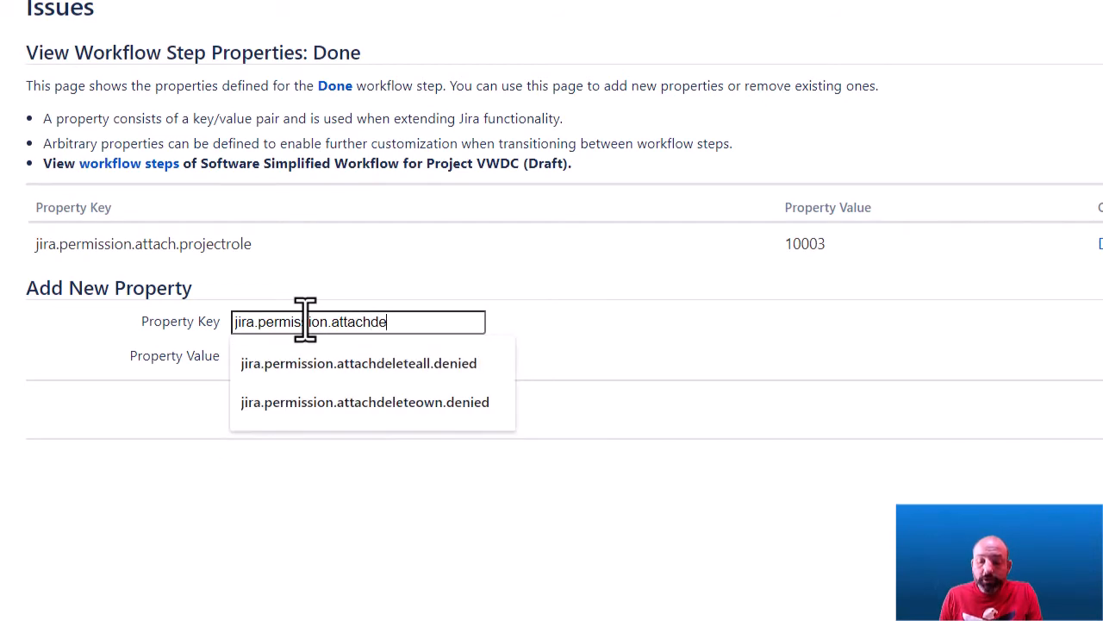
pyautogui.press('Down')
pyautogui.press('Return')
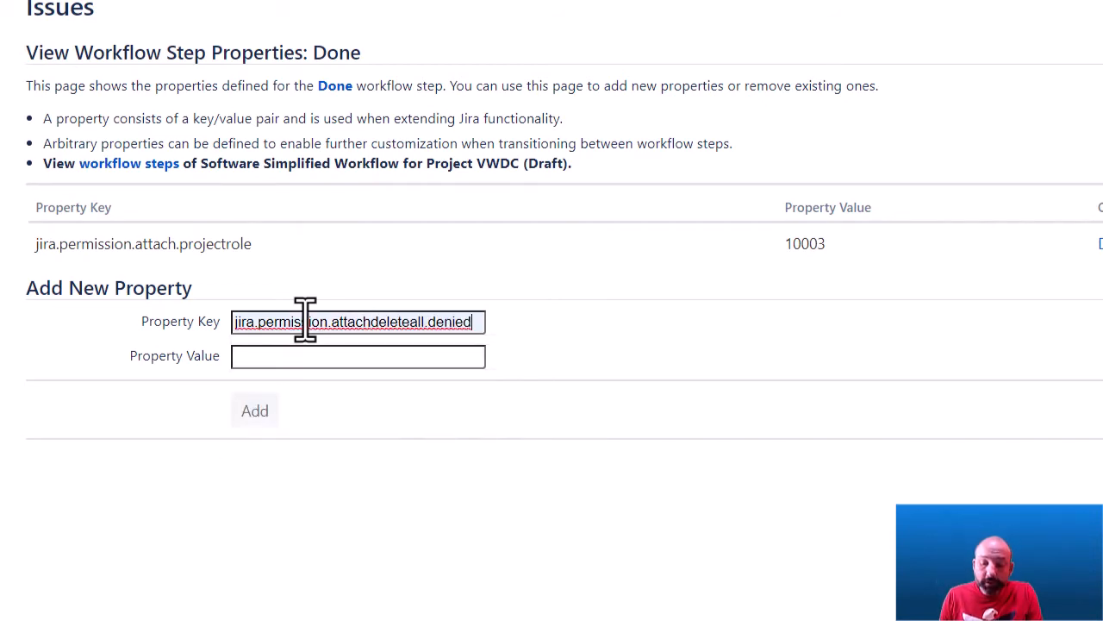
pyautogui.click(257, 418)
pyautogui.click(333, 360)
pyautogui.write('jir')
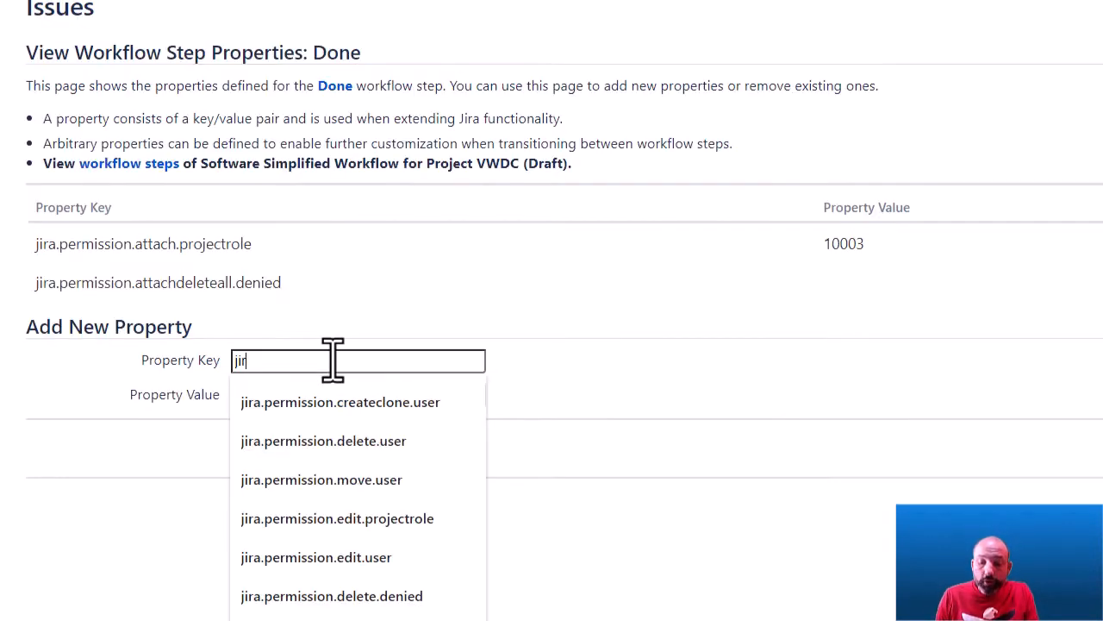
pyautogui.write('a.permission.')
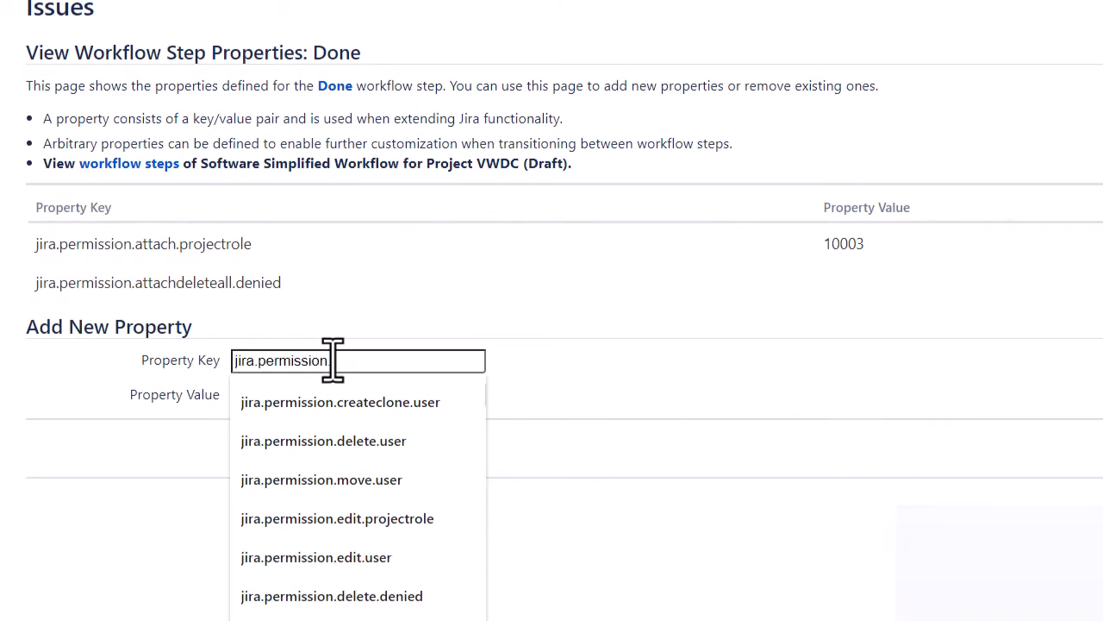
pyautogui.press('Return')
# Add the property jira.permission.comment.projectrole with value 10003 to the Done step
pyautogui.click(274, 403)
pyautogui.write('j')
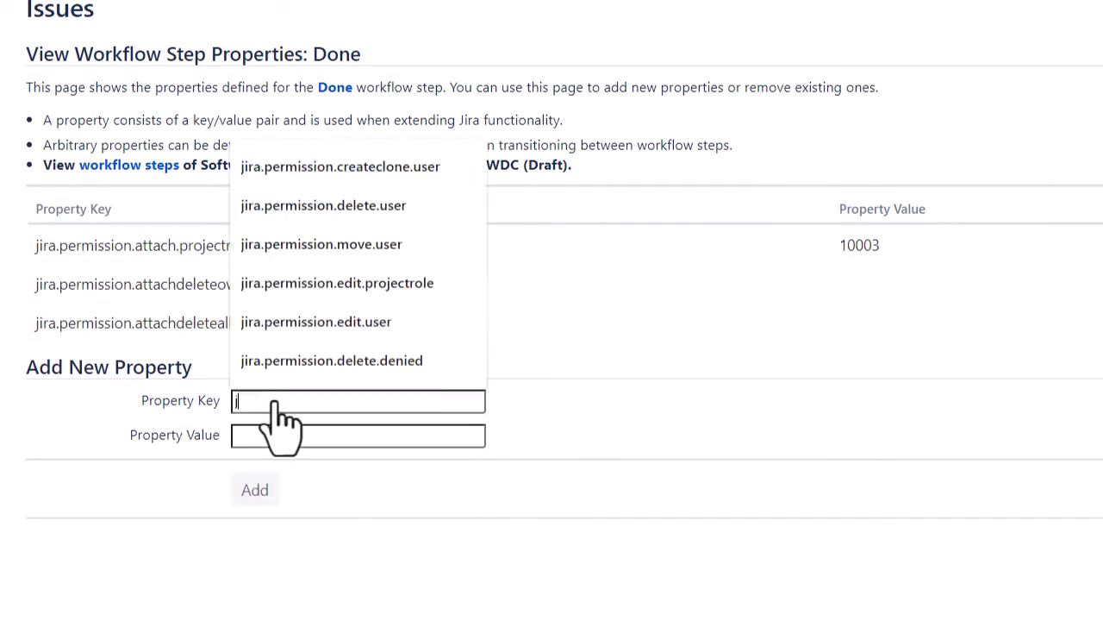
pyautogui.write('ira.permission.comment.projectrole')
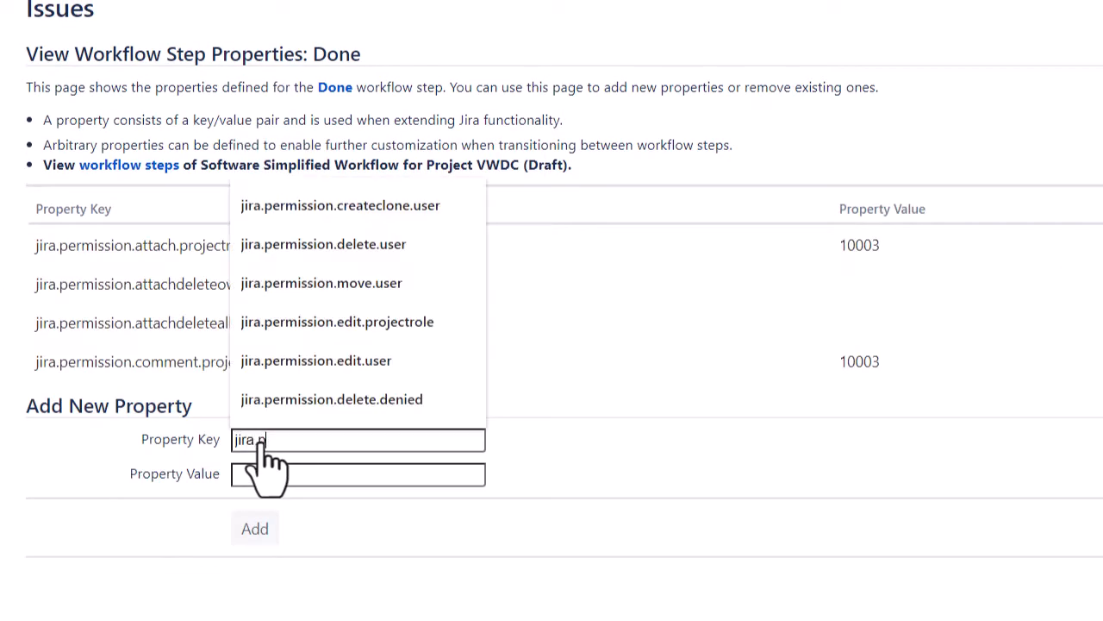
# Add the properties jira.permission.commentdeleteall.denied and jira.permission.commentdeleteown.denied to the Done step without values
pyautogui.write('rmission.commentde')
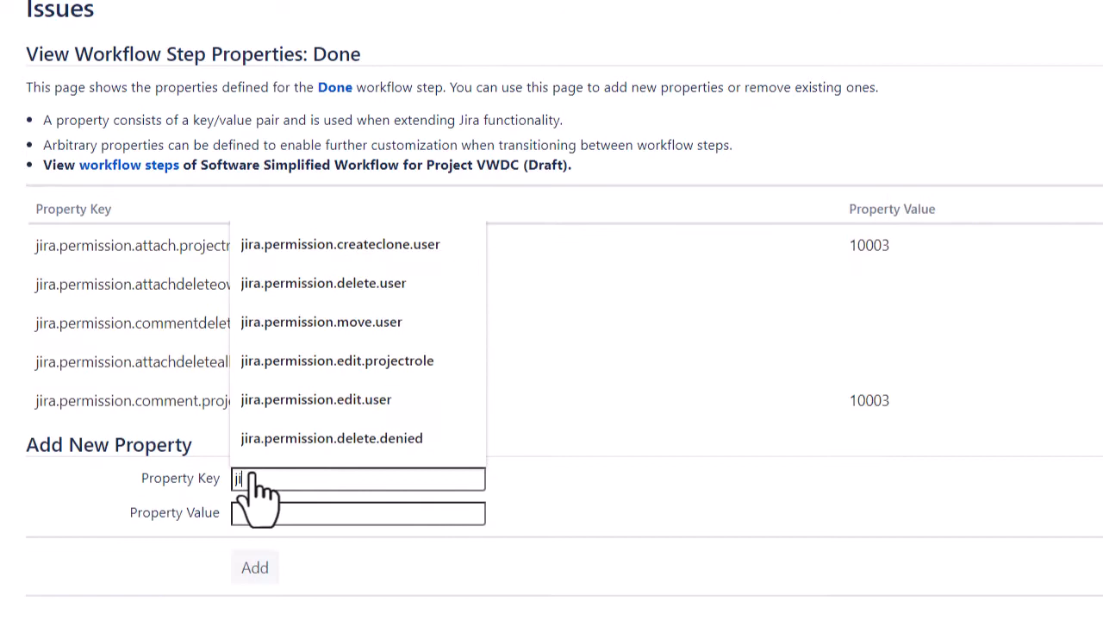
pyautogui.write('ira.permission.commentdeleteown.')
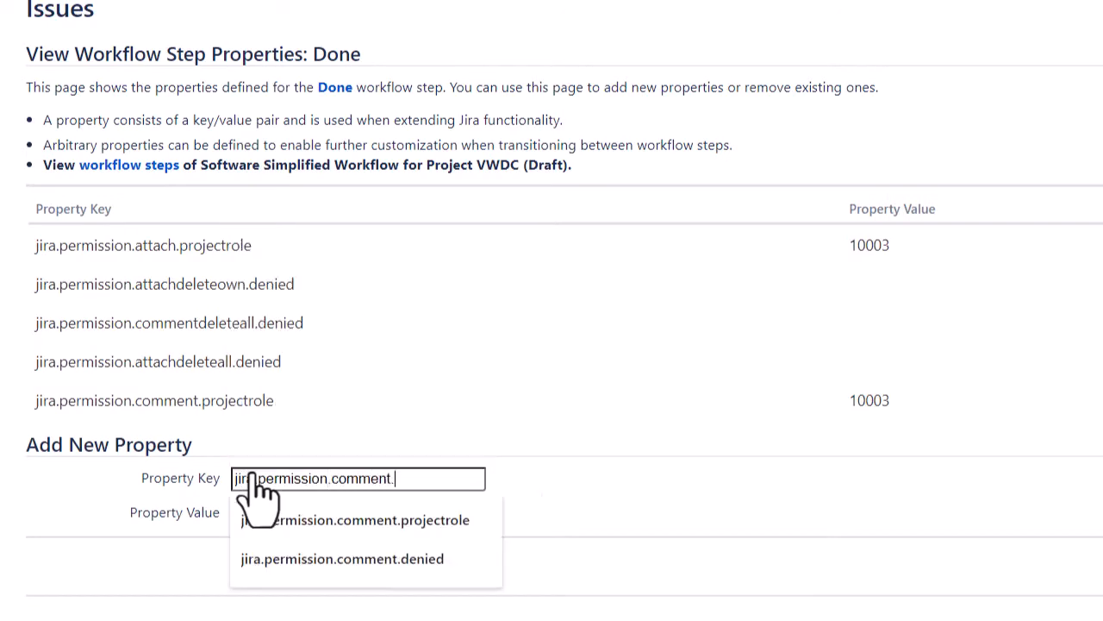
pyautogui.write('de')
pyautogui.click(256, 564)
# Add jira.permission.commenteditall.denied and jira.permission.commenteditown.denied to the Done step, plus one further permission property with value 10003
pyautogui.click(255, 573)
pyautogui.write('jira.permission.commentedit')
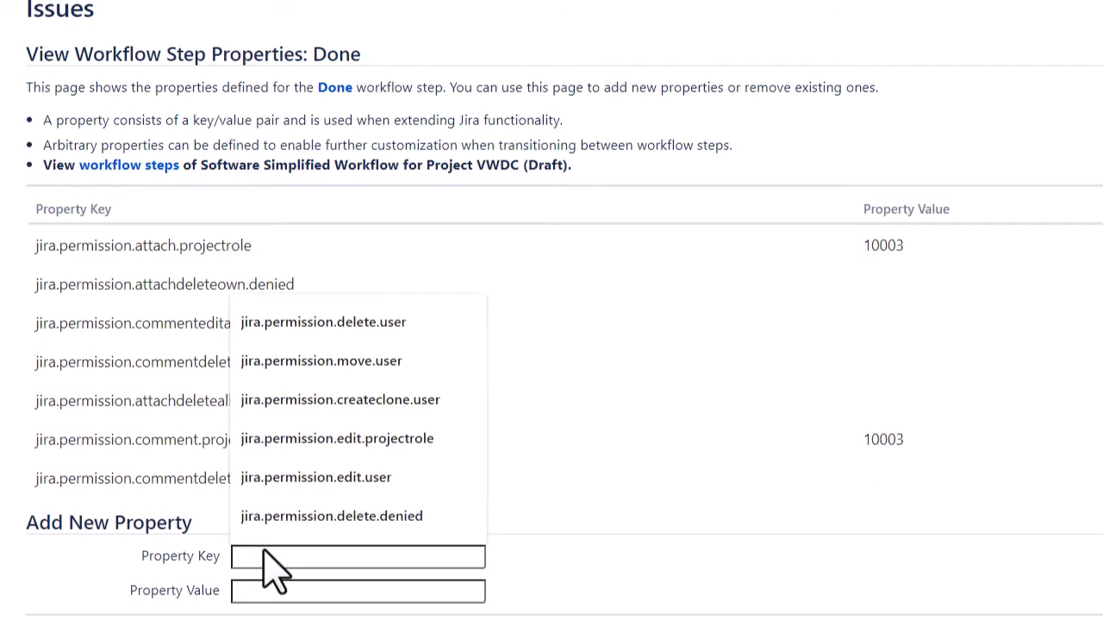
pyautogui.write('jira.permission.commentede')
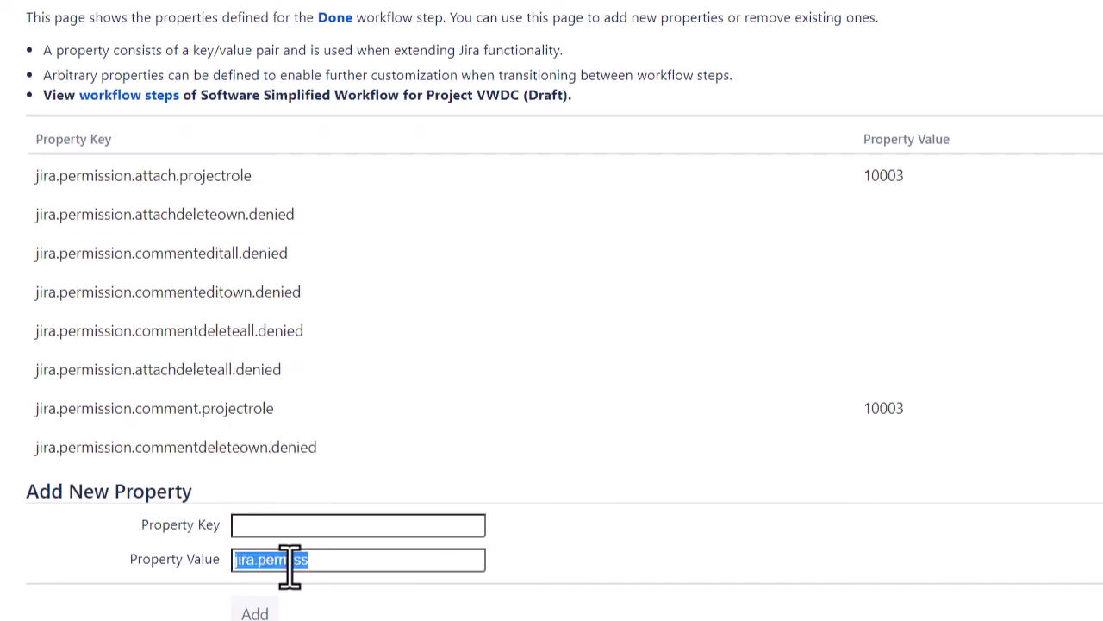
pyautogui.write('jira.permission.e10003')
pyautogui.press('Return')
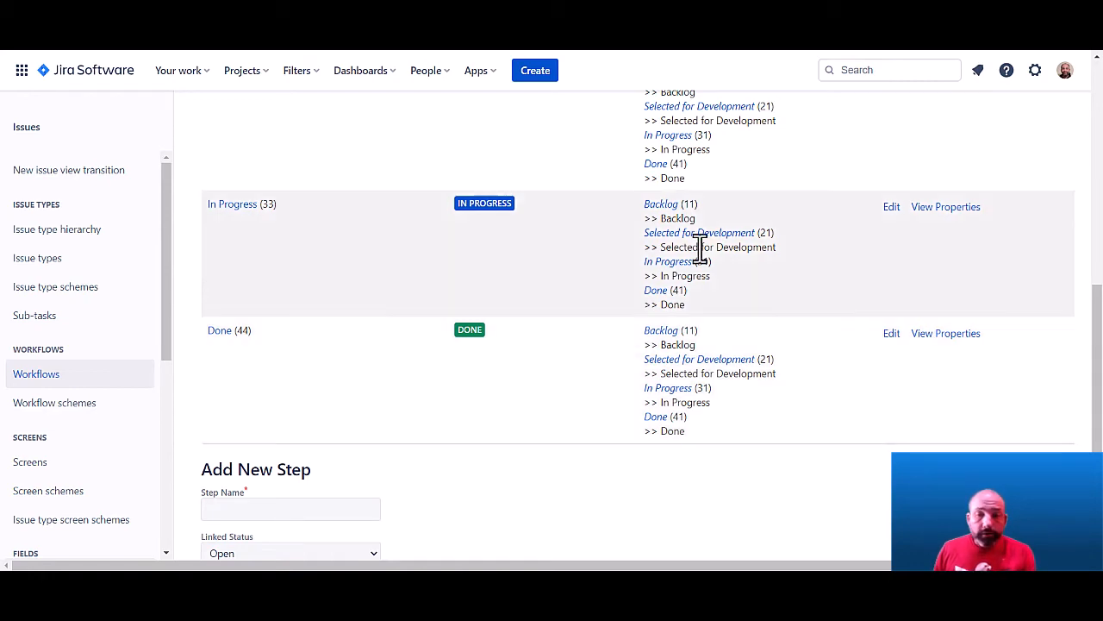
# Publish the draft workflow for project VWDC without saving a backup copy
pyautogui.scroll(6, 700, 250)
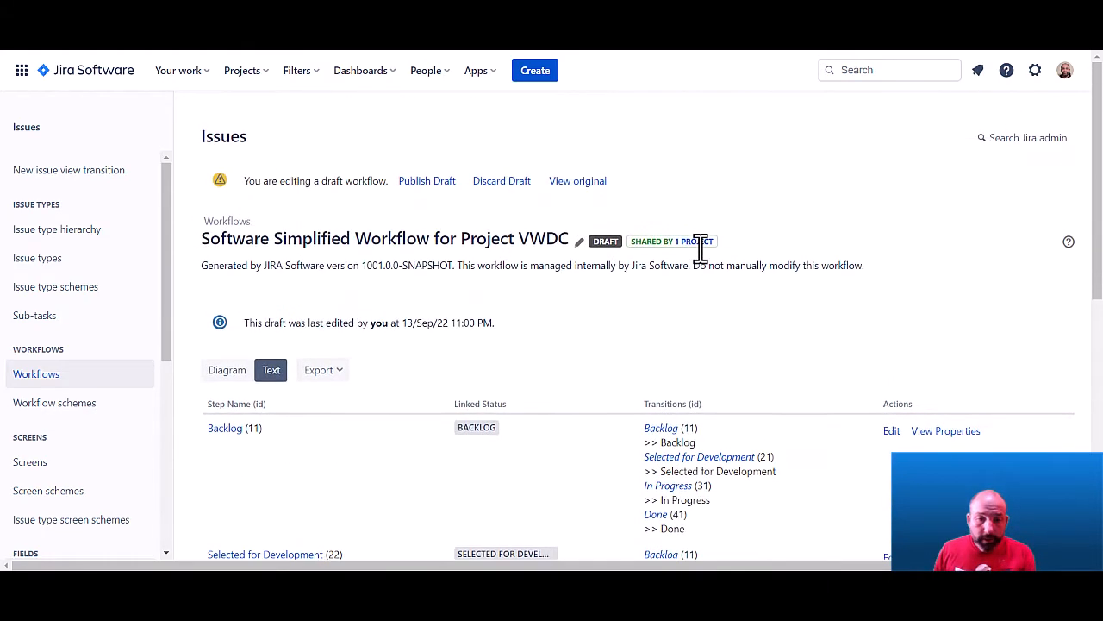
pyautogui.click(445, 184)
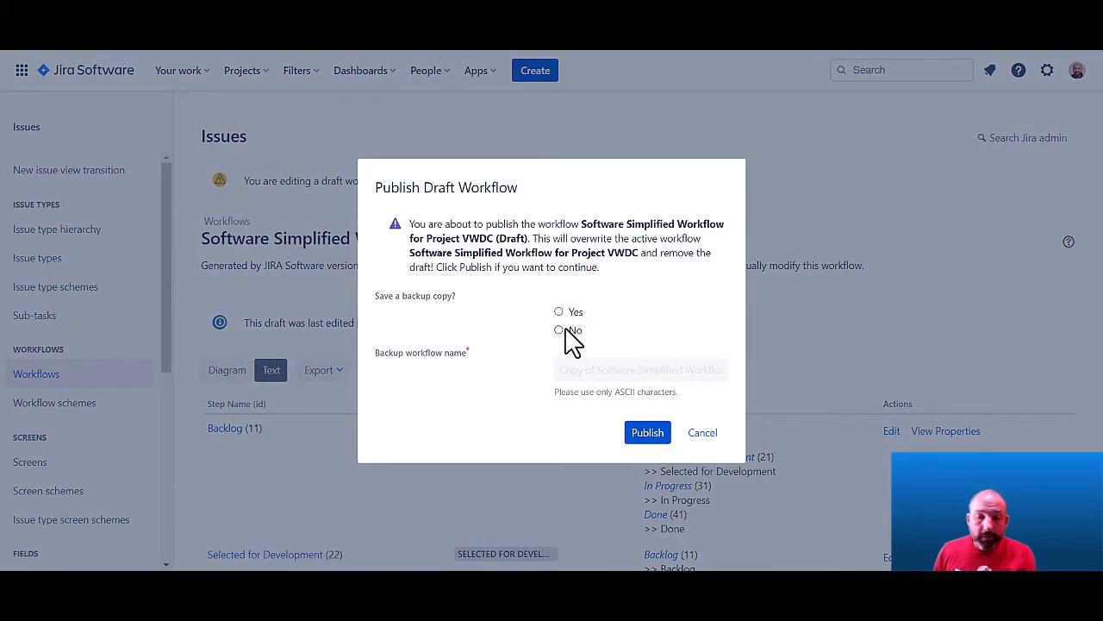
pyautogui.click(559, 330)
pyautogui.click(648, 431)
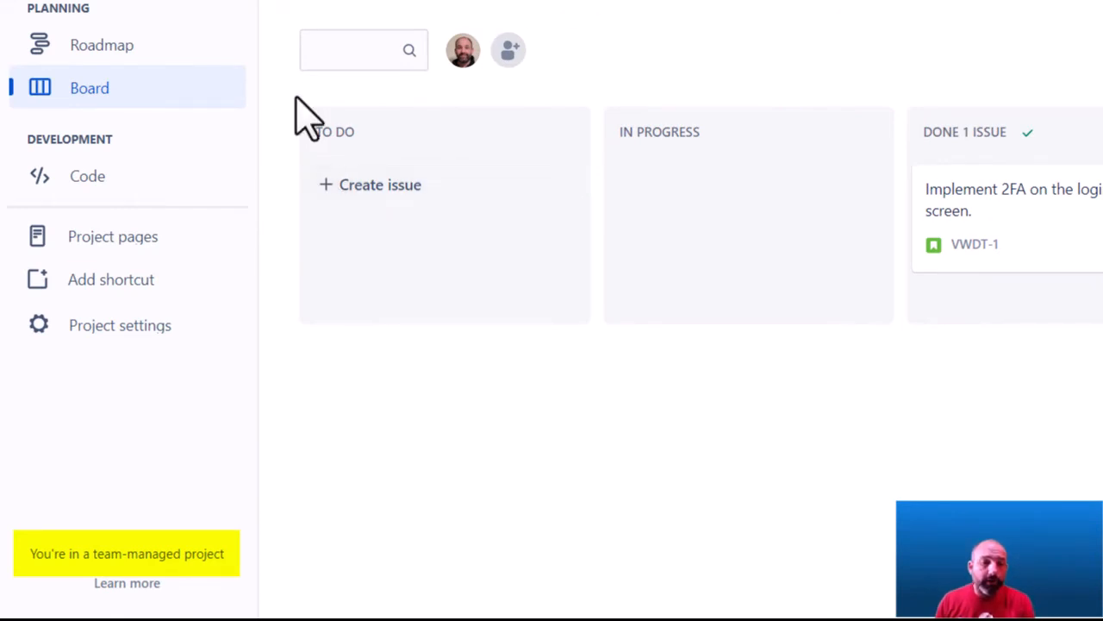
# In the team-managed project's settings, edit the Story issue type's workflow and open the Done status's properties
pyautogui.click(152, 344)
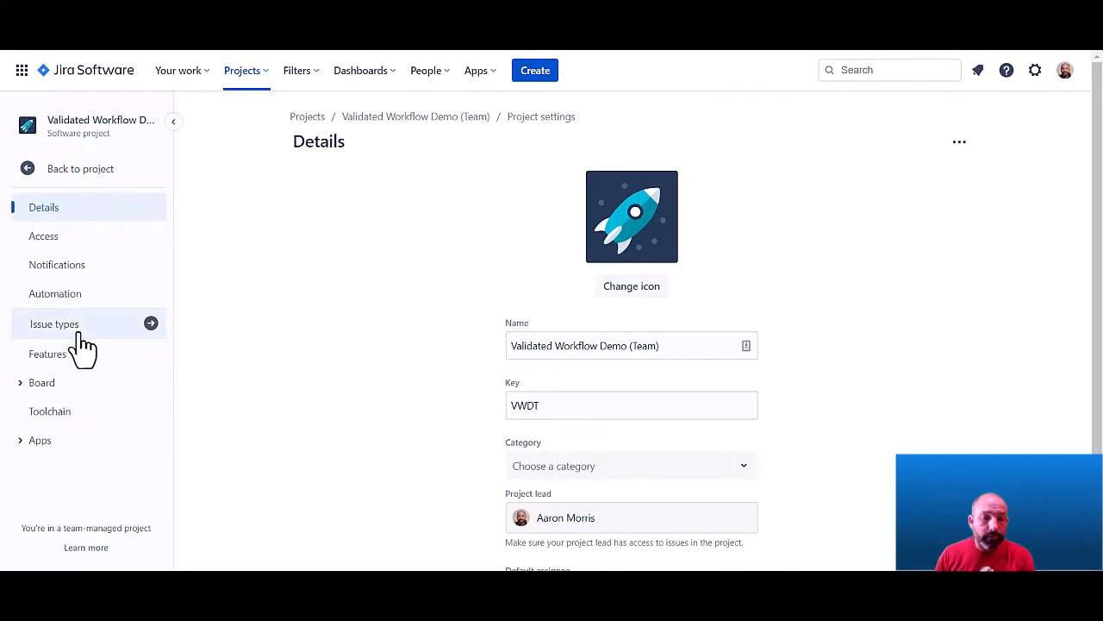
pyautogui.click(79, 331)
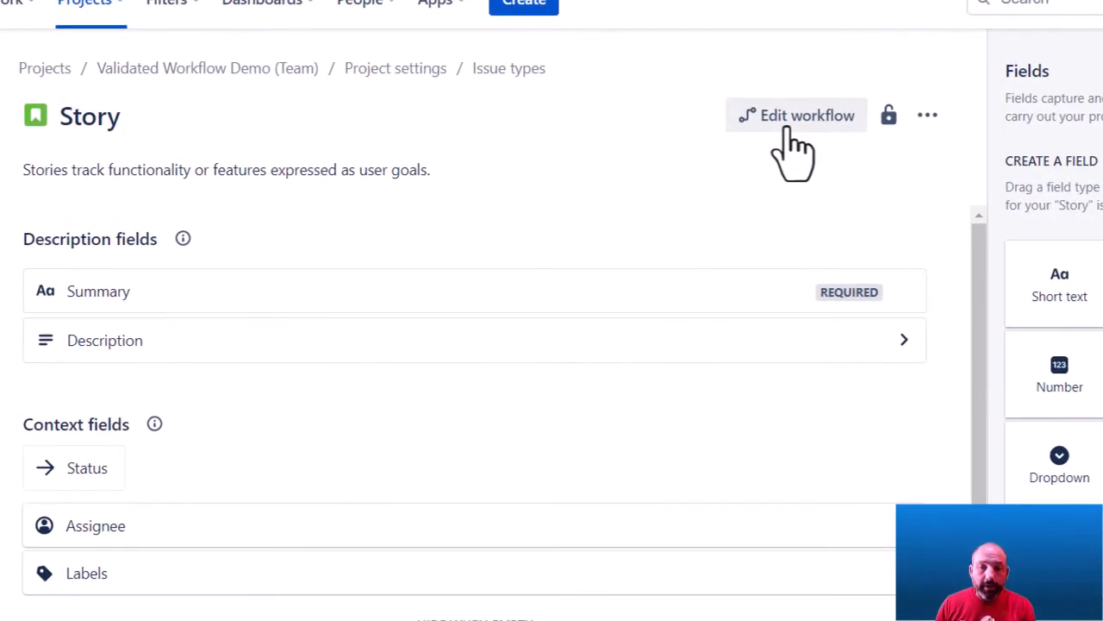
pyautogui.click(788, 129)
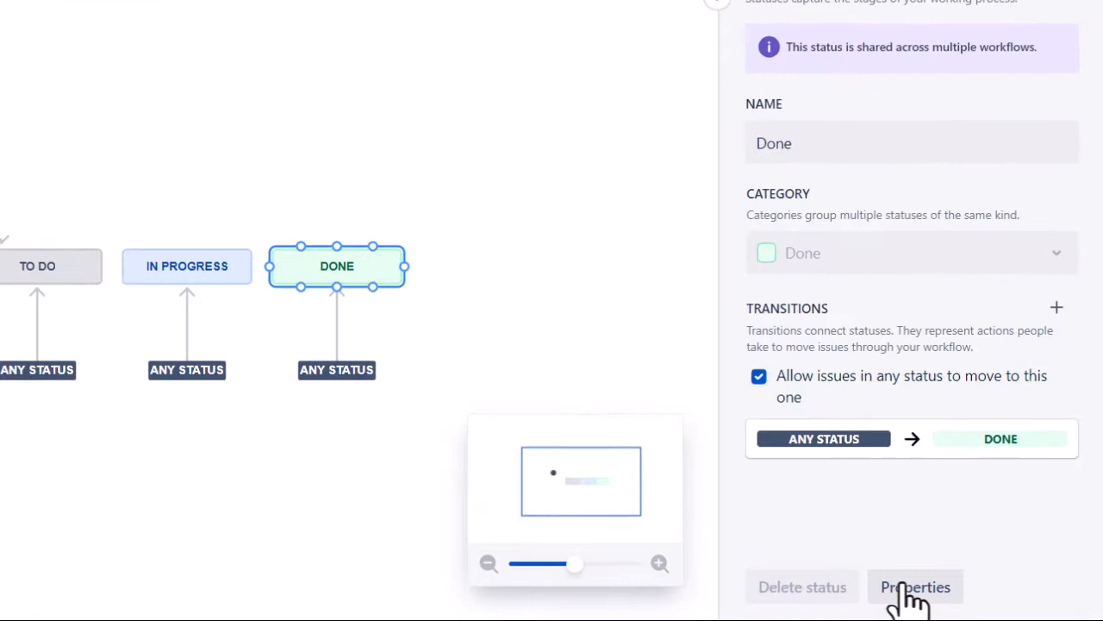
pyautogui.click(906, 587)
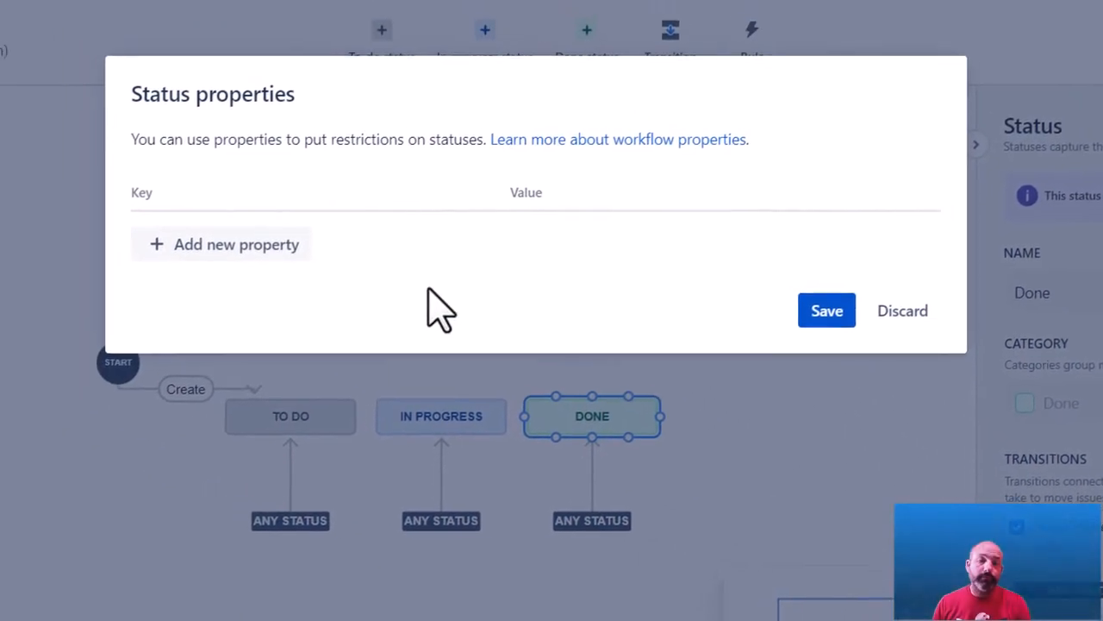
# Add the property jira.permission.edit.denied without a value to the Done status and save the status properties
pyautogui.click(263, 244)
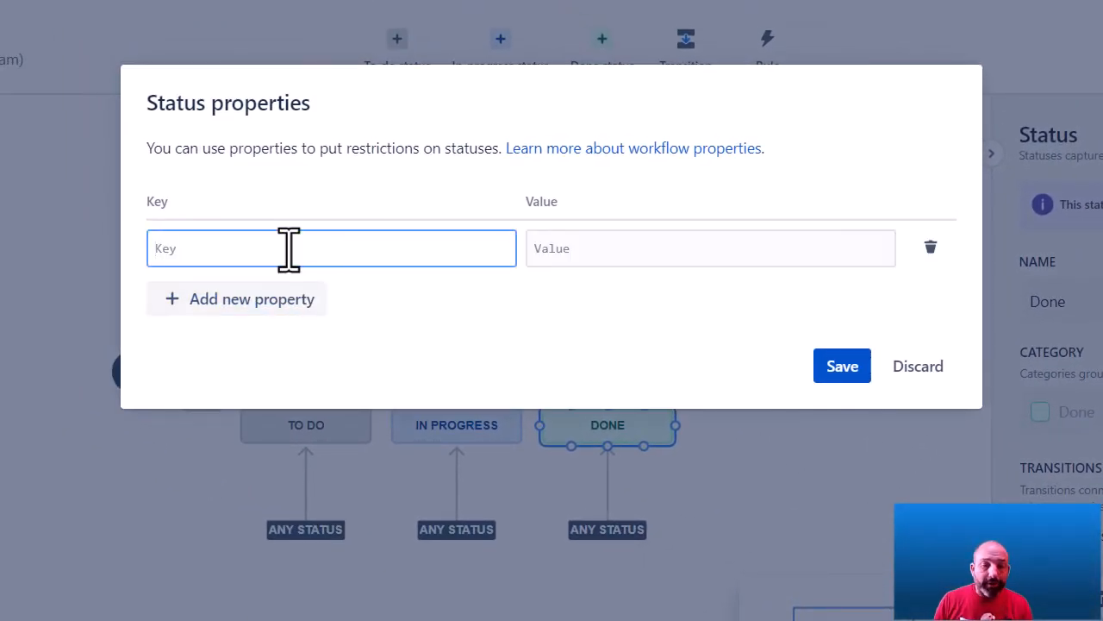
pyautogui.write('jira.permission.edit.denied')
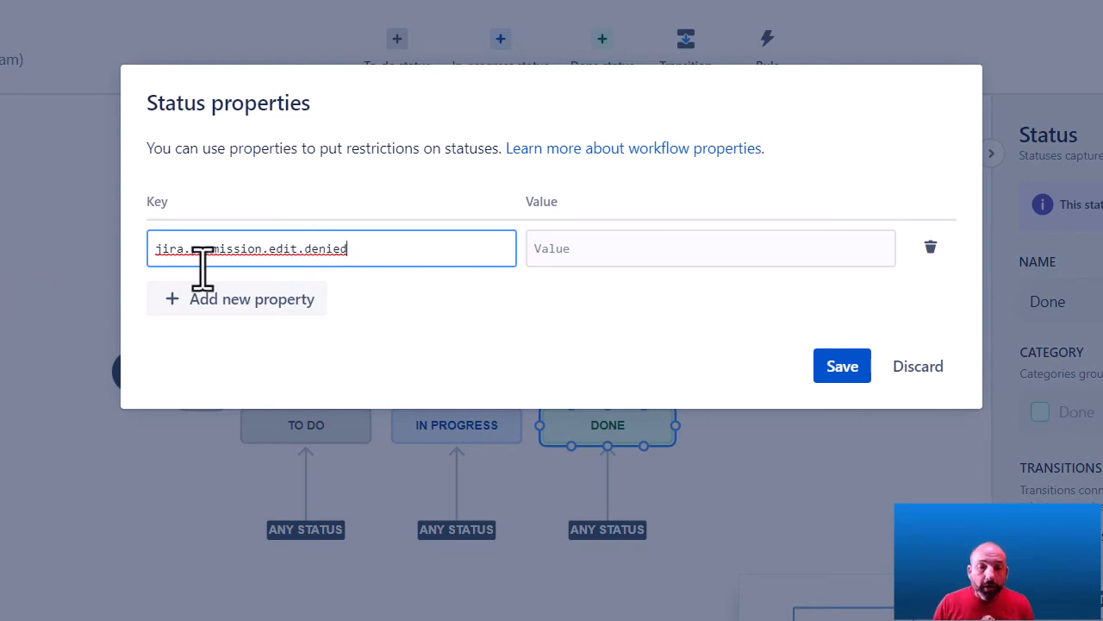
pyautogui.click(849, 379)
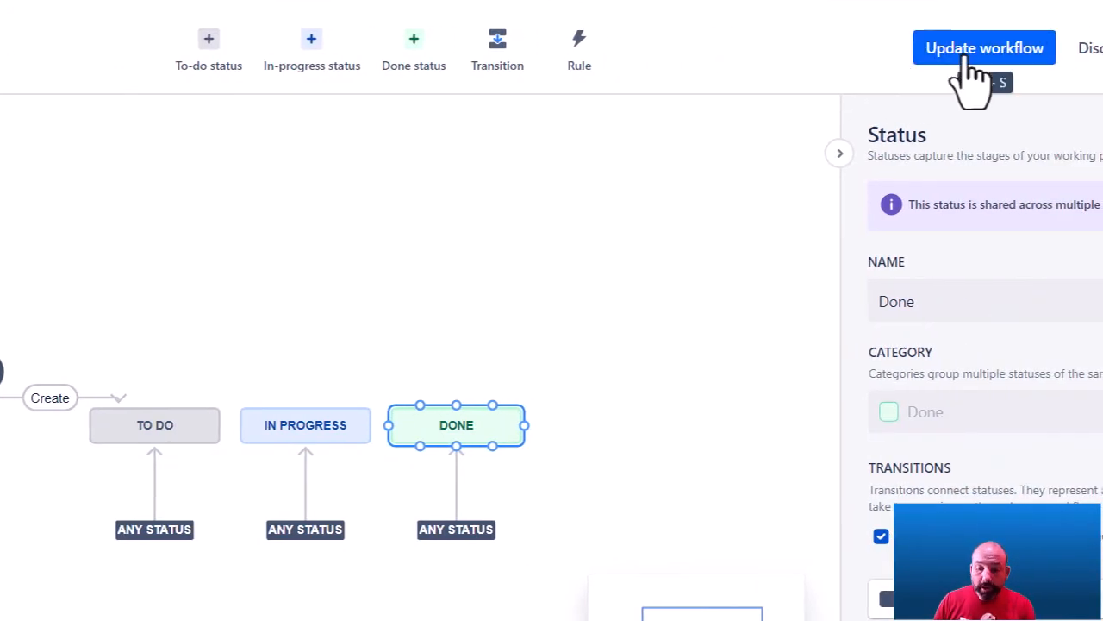
# Update the workflow for the Epic, Story, Subtask and Task issue types, and return to the project settings
pyautogui.click(967, 62)
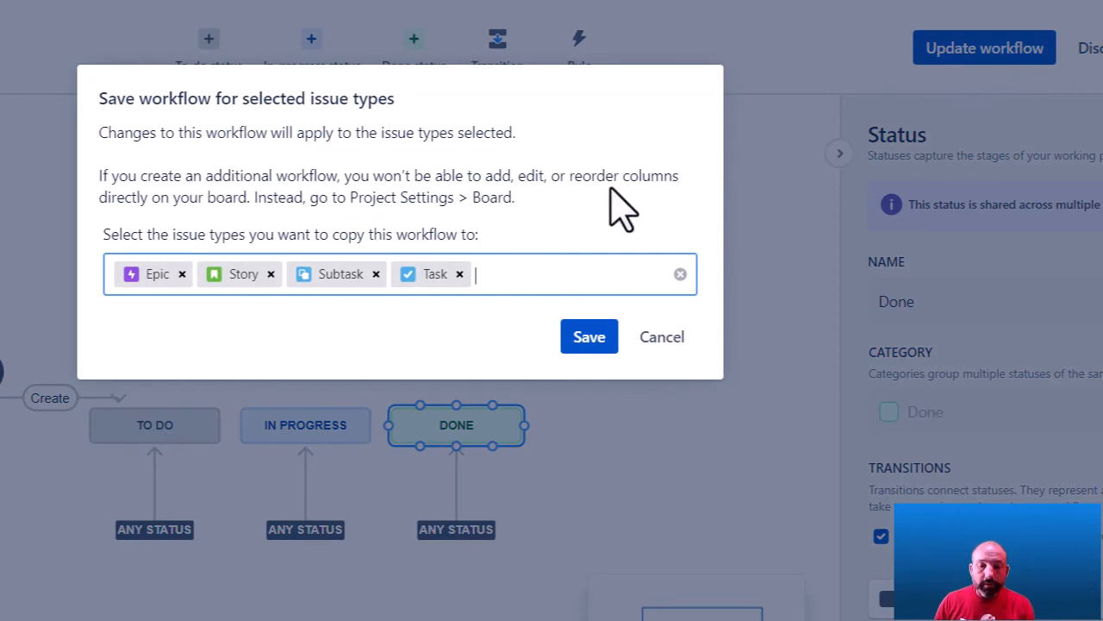
pyautogui.click(589, 338)
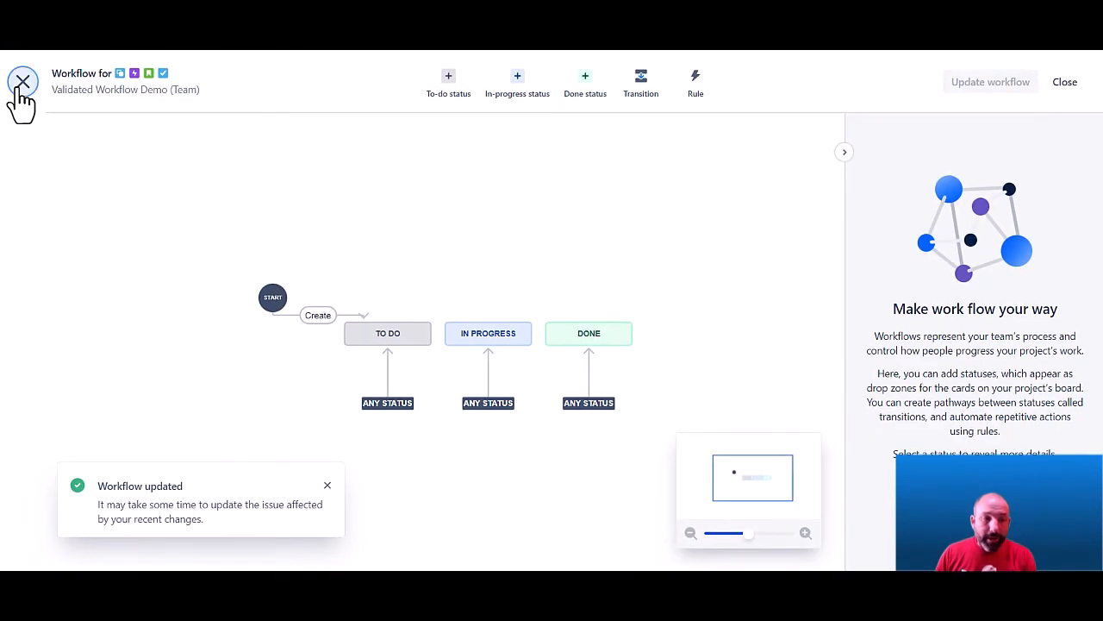
pyautogui.click(23, 82)
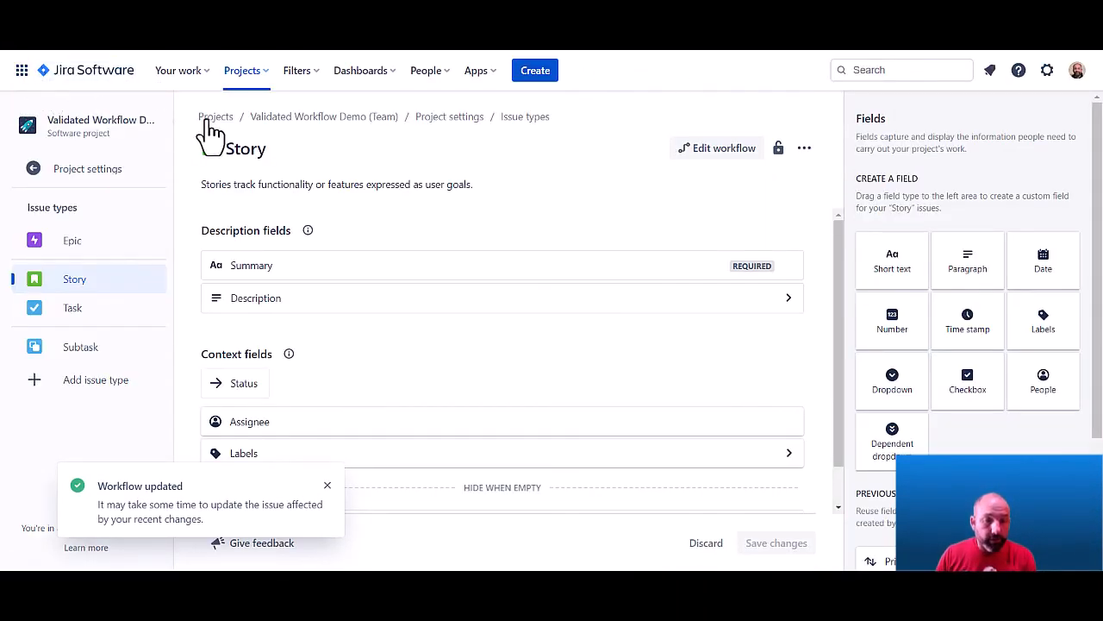
pyautogui.click(108, 170)
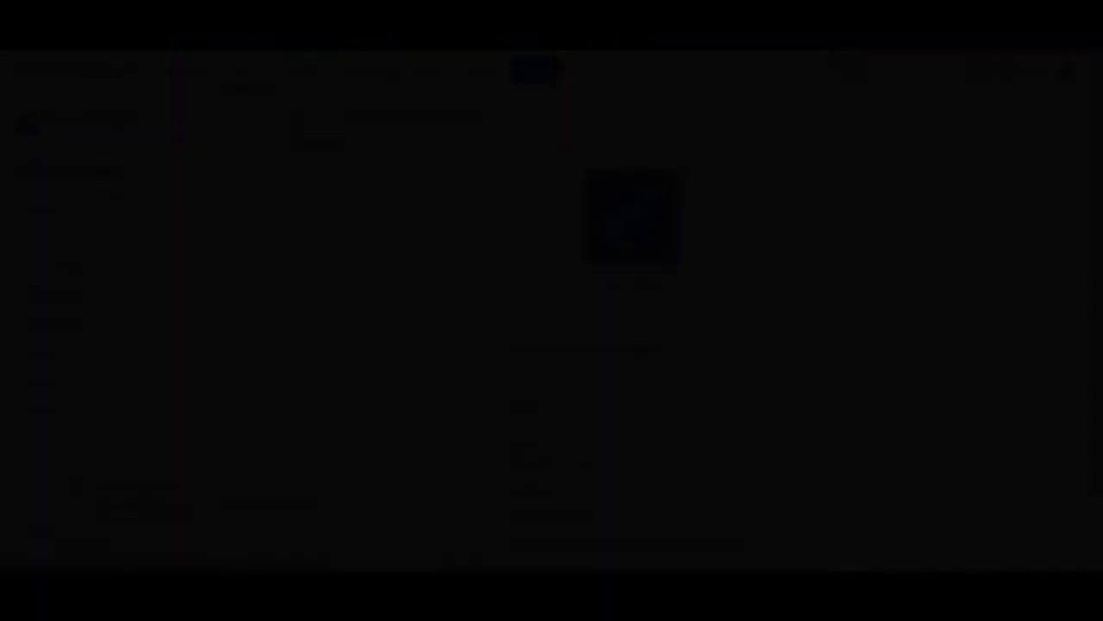